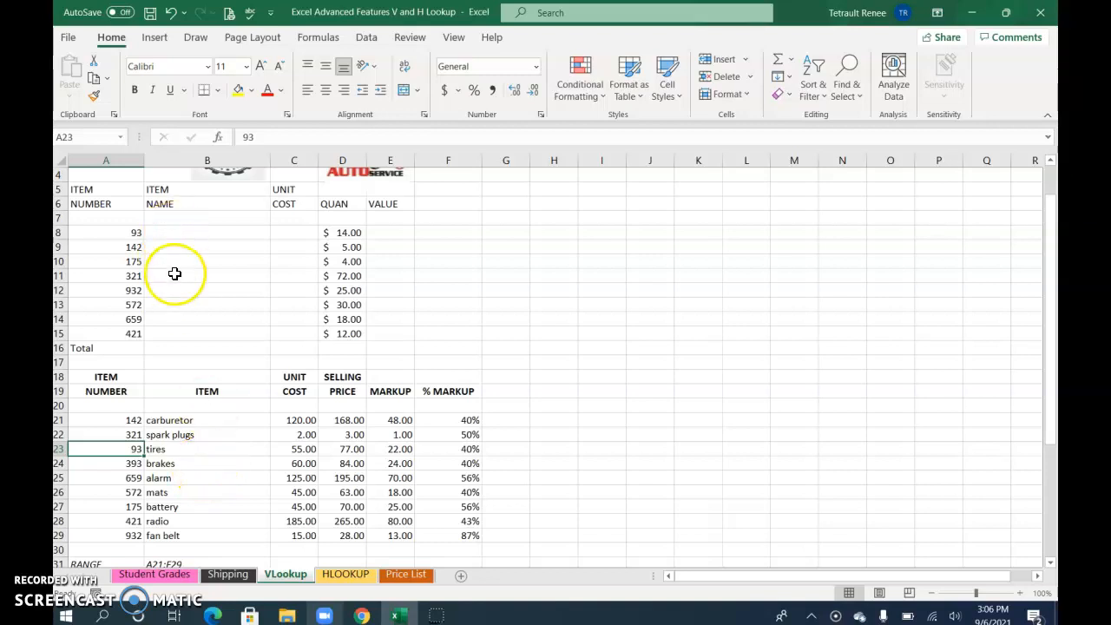
Name the item price range A21:F29 "Table".
{"action": "left_click", "coordinate": [248, 434]}
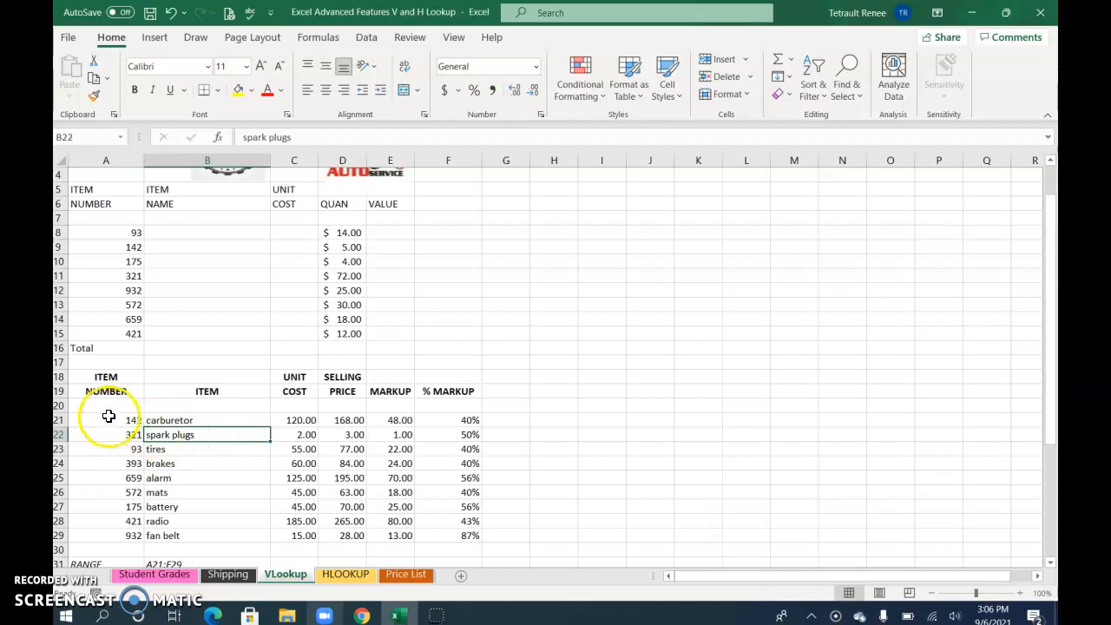
{"action": "left_click_drag", "start_coordinate": [109, 416], "coordinate": [477, 529]}
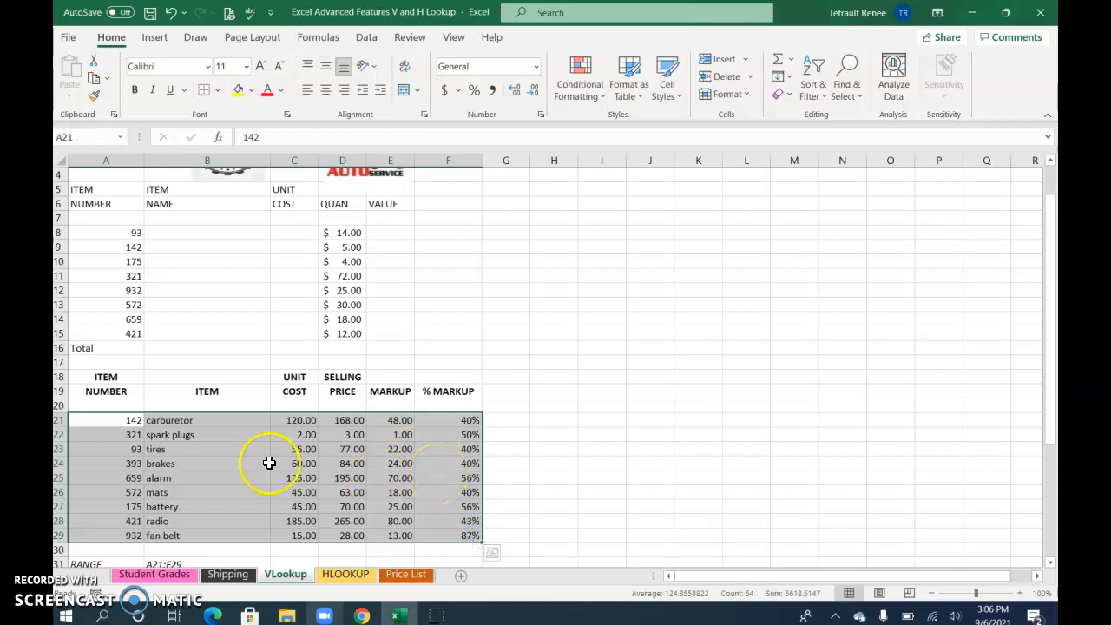
{"action": "left_click_drag", "start_coordinate": [122, 420], "coordinate": [448, 535]}
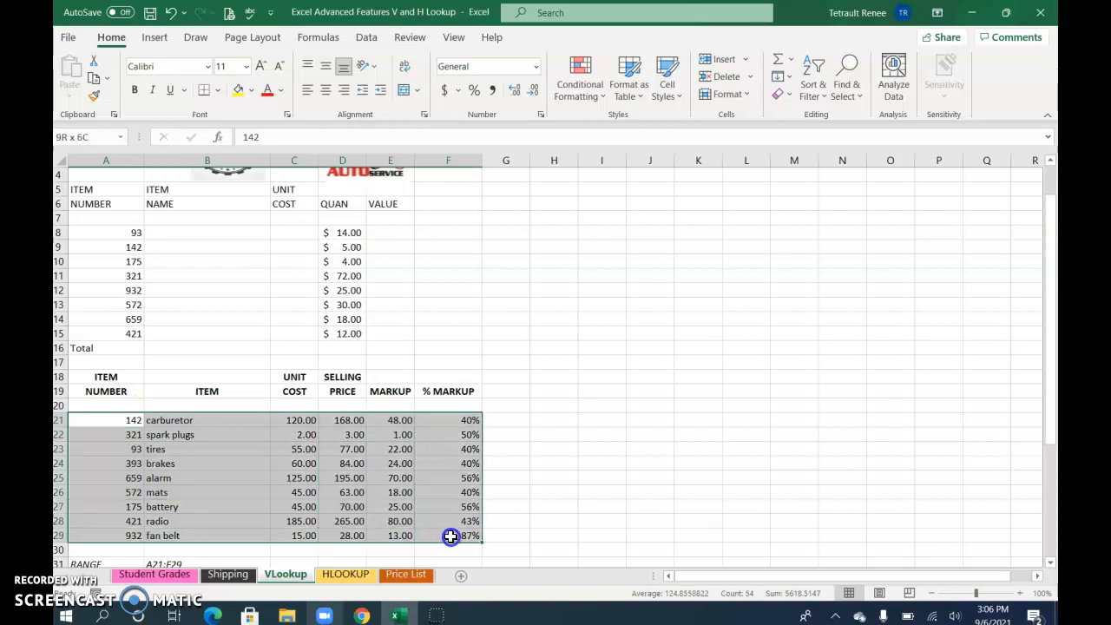
{"action": "left_click", "coordinate": [86, 136]}
{"action": "left_click", "coordinate": [486, 321]}
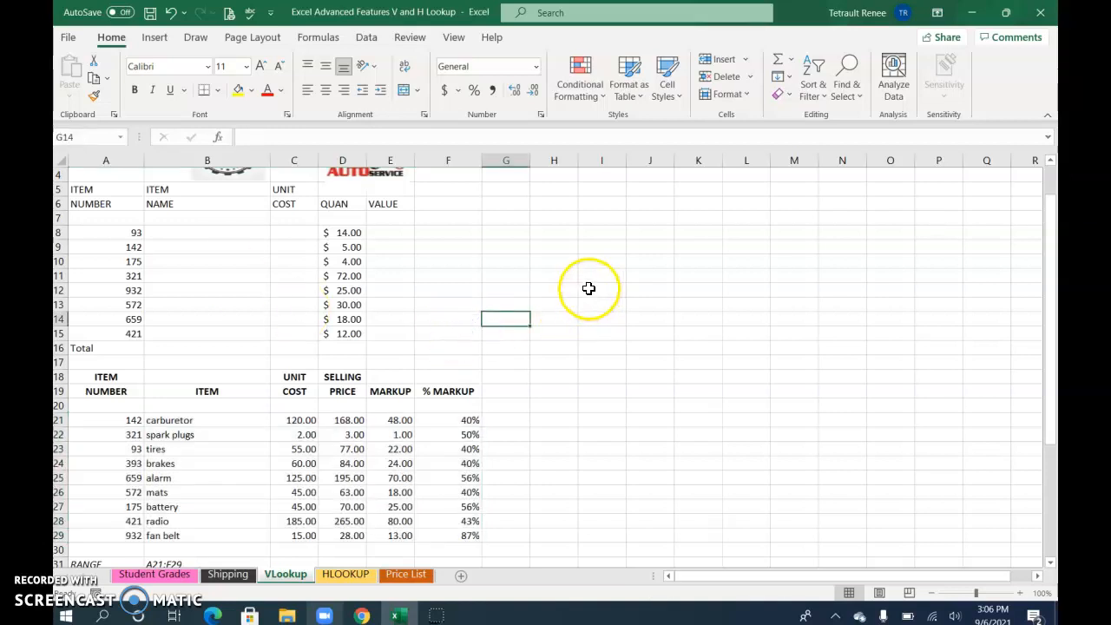
Check the named range Table by jumping to it from an empty cell outside the data.
{"action": "left_click", "coordinate": [555, 247]}
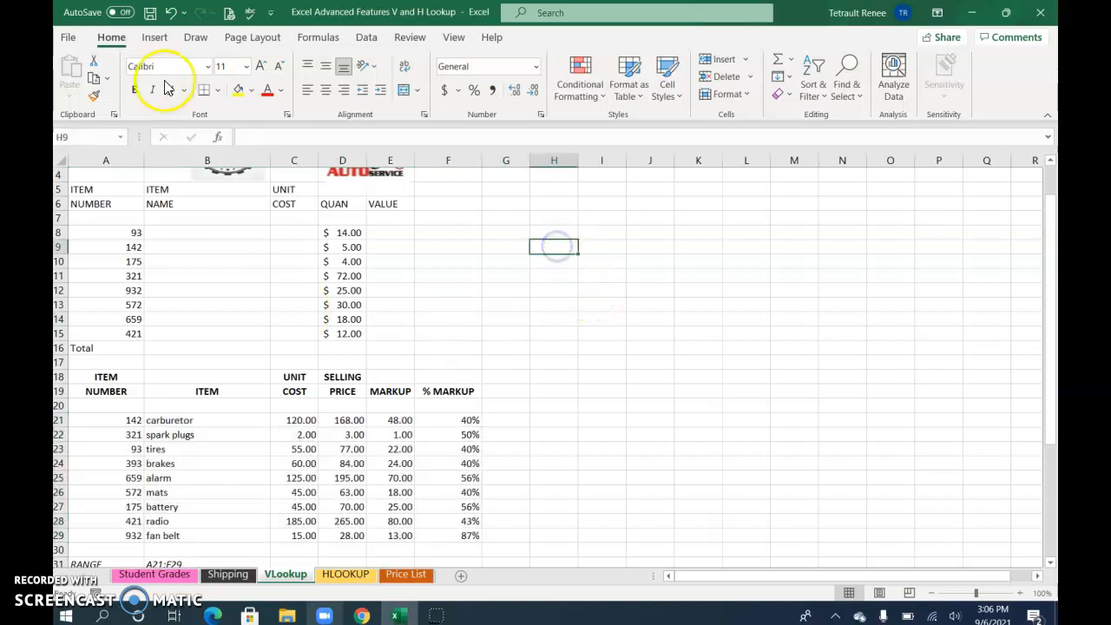
{"action": "left_click", "coordinate": [121, 138]}
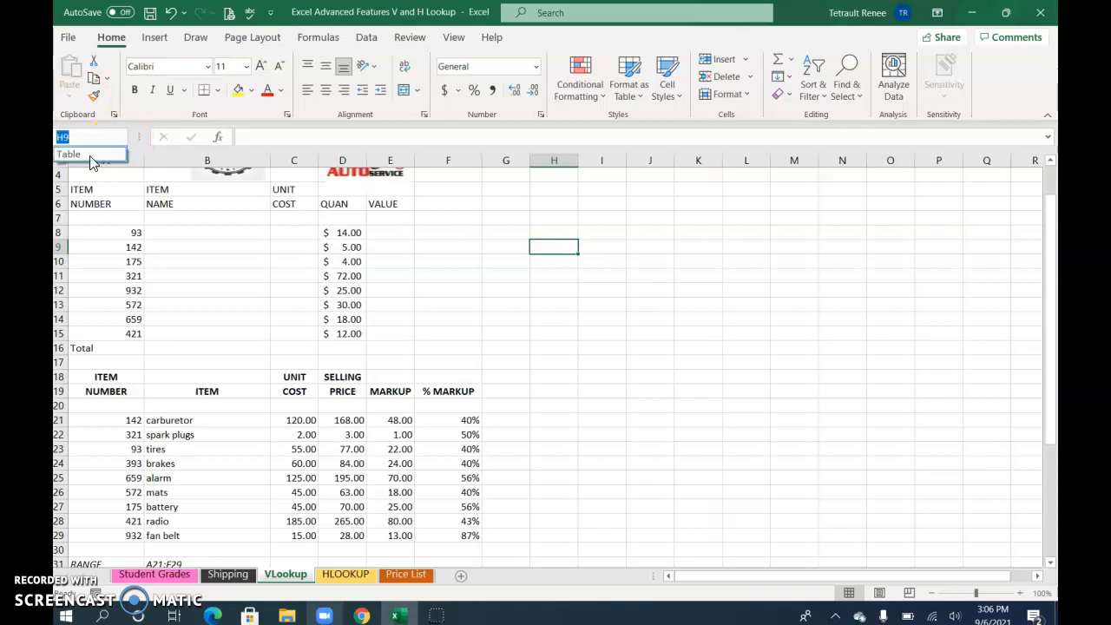
{"action": "left_click", "coordinate": [88, 156]}
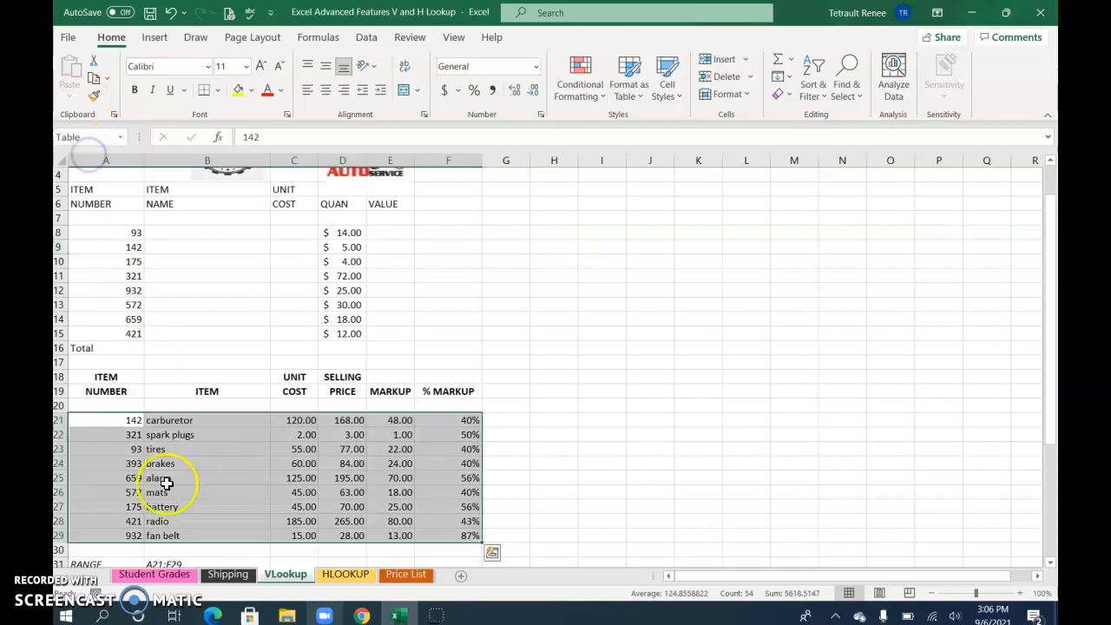
{"action": "left_click", "coordinate": [523, 316]}
Start inserting a function in cell B8, the first empty item name cell.
{"action": "left_click", "coordinate": [175, 231]}
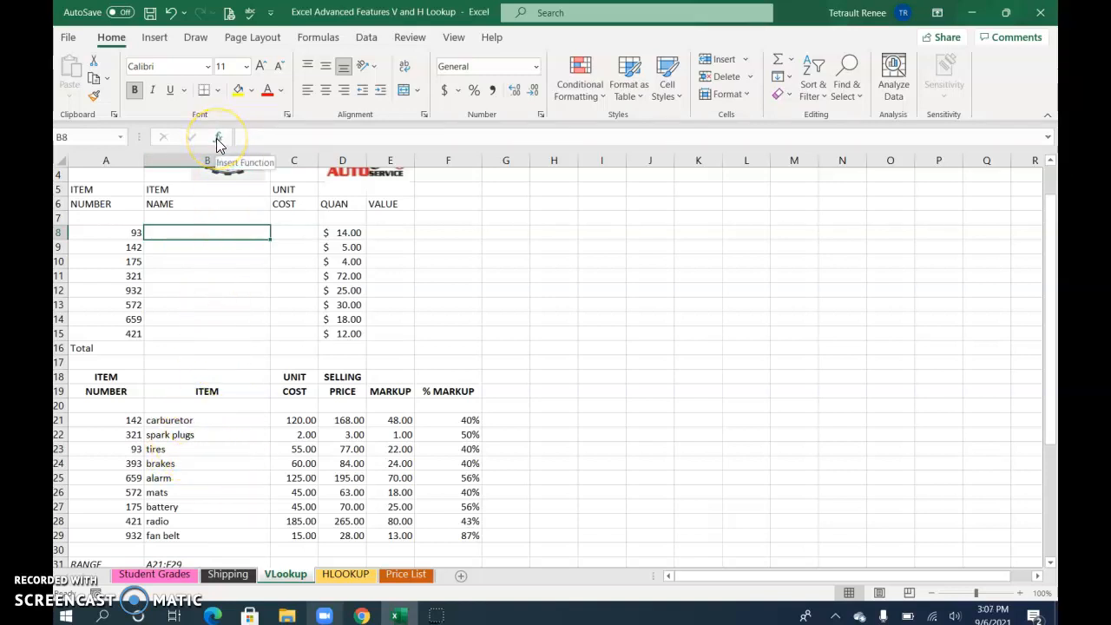
{"action": "left_click", "coordinate": [154, 37]}
{"action": "left_click", "coordinate": [318, 37]}
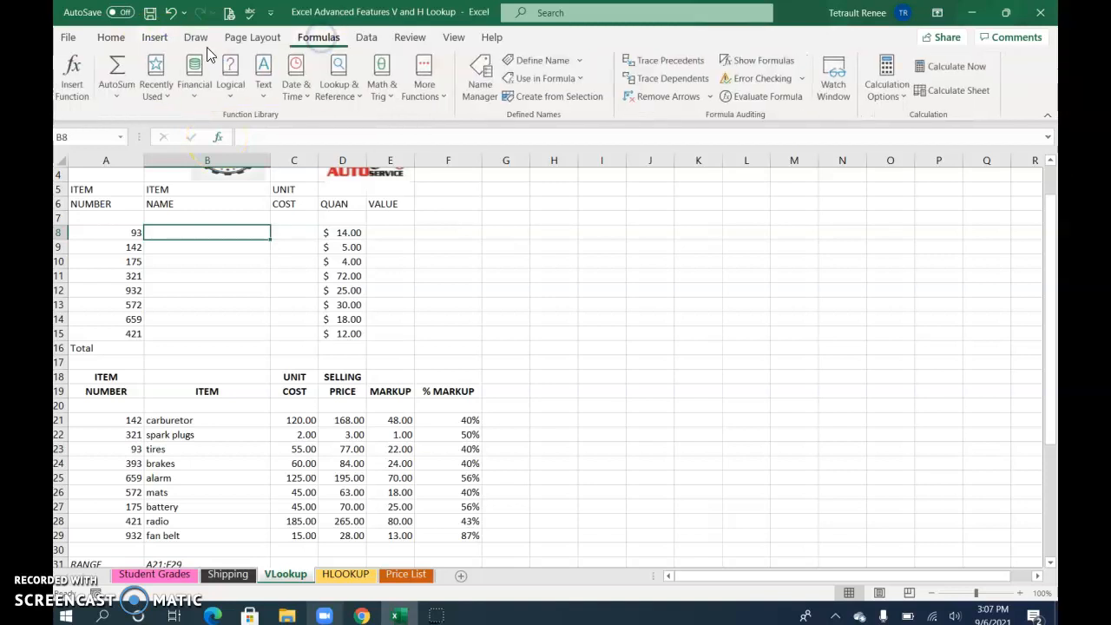
{"action": "left_click", "coordinate": [72, 73]}
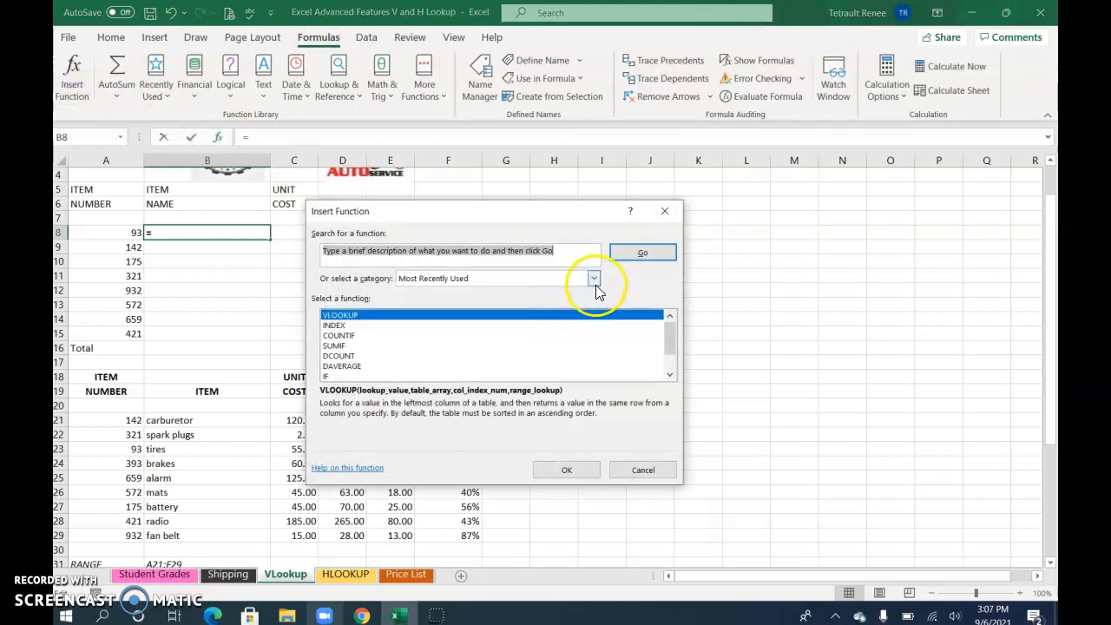
{"action": "left_click", "coordinate": [594, 278]}
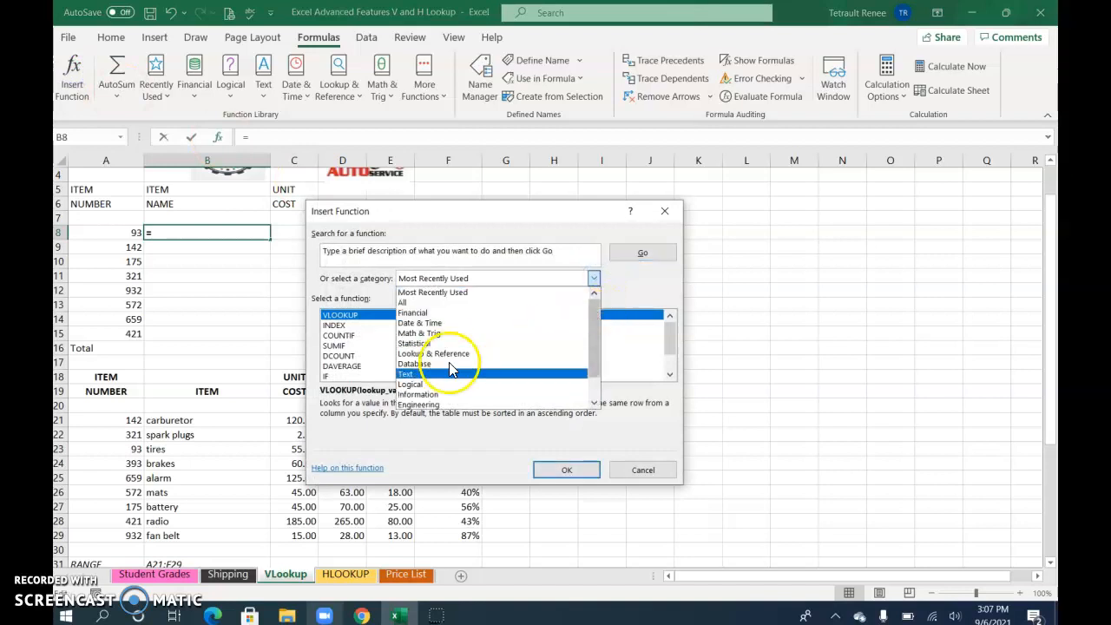
{"action": "left_click", "coordinate": [594, 399]}
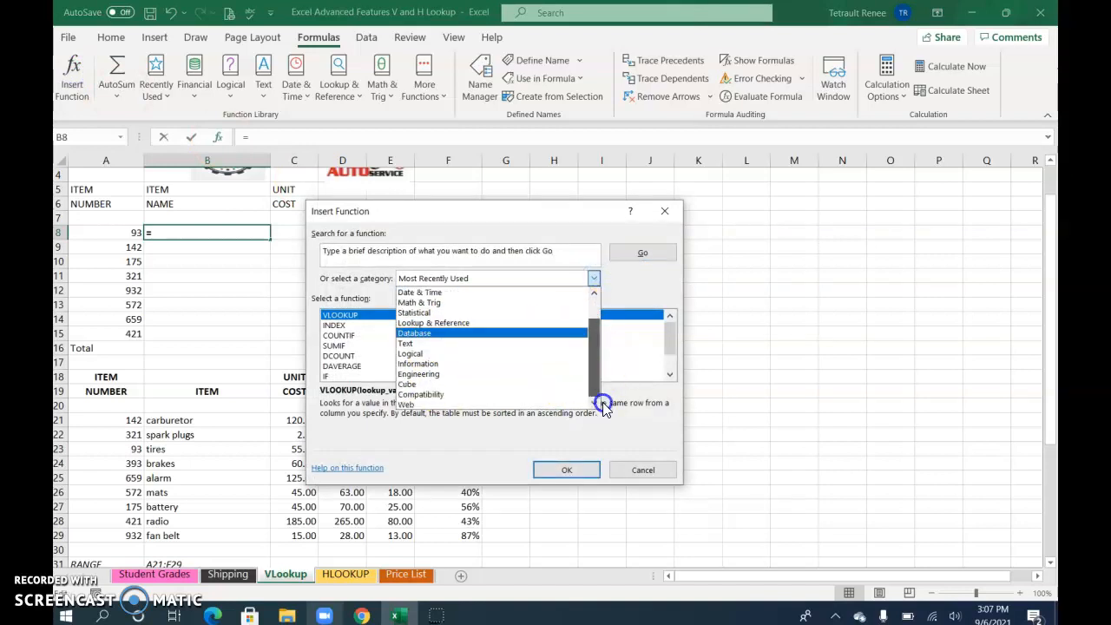
{"action": "left_click", "coordinate": [407, 353]}
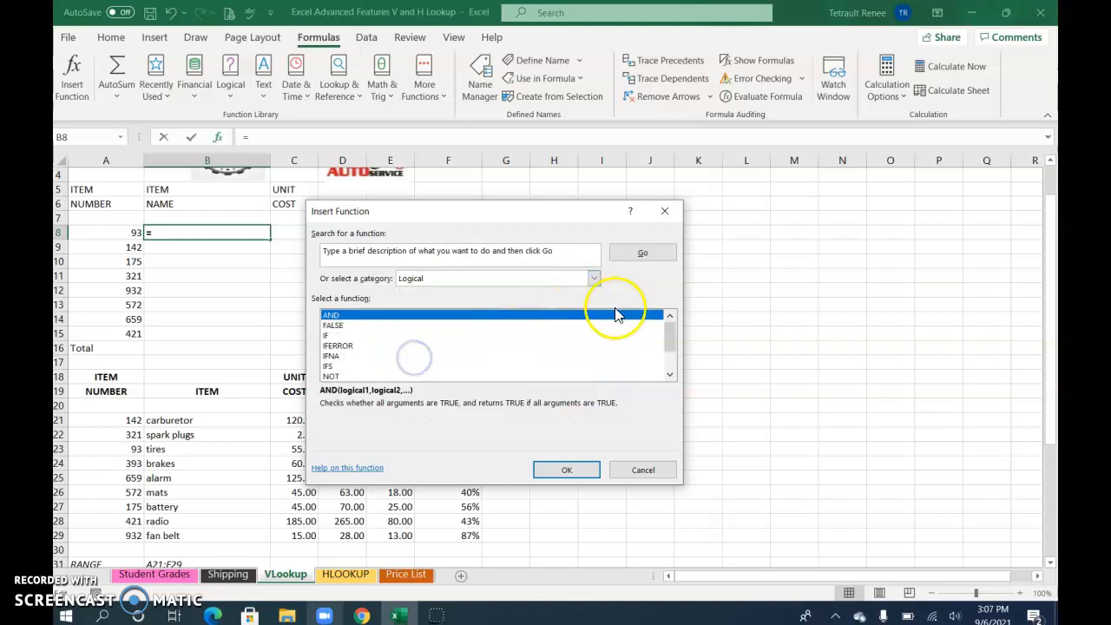
{"action": "left_click_drag", "start_coordinate": [675, 339], "coordinate": [690, 397]}
{"action": "scroll", "coordinate": [440, 368], "scroll_direction": "up", "scroll_amount": 2}
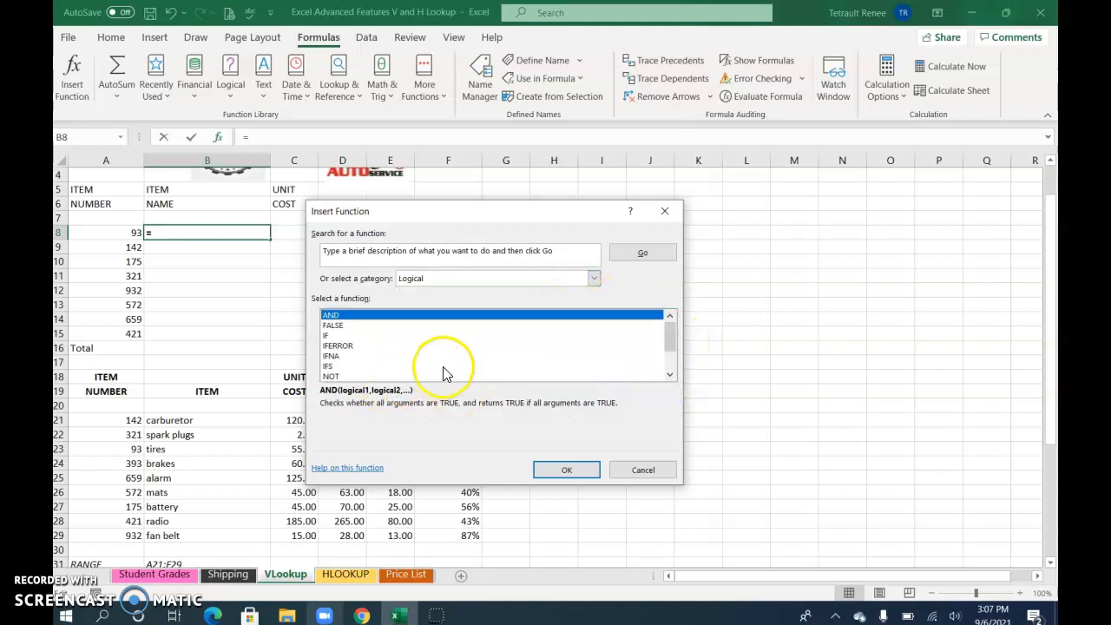
Choose the VLOOKUP function from the Lookup & Reference category for cell B8.
{"action": "left_click", "coordinate": [594, 280]}
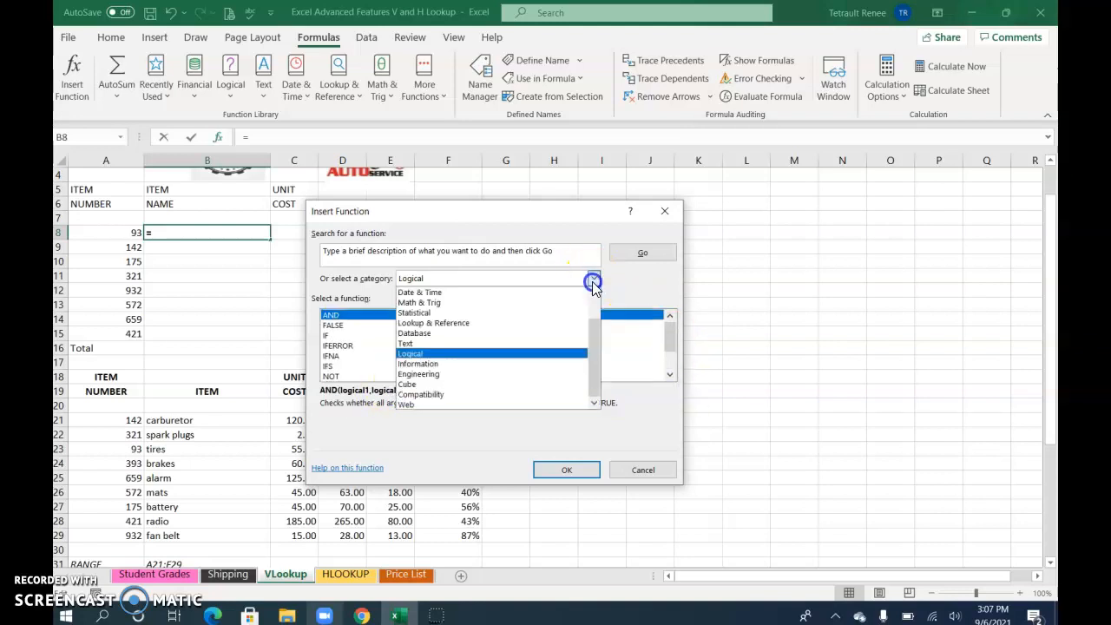
{"action": "left_click", "coordinate": [437, 326]}
{"action": "left_click", "coordinate": [681, 375]}
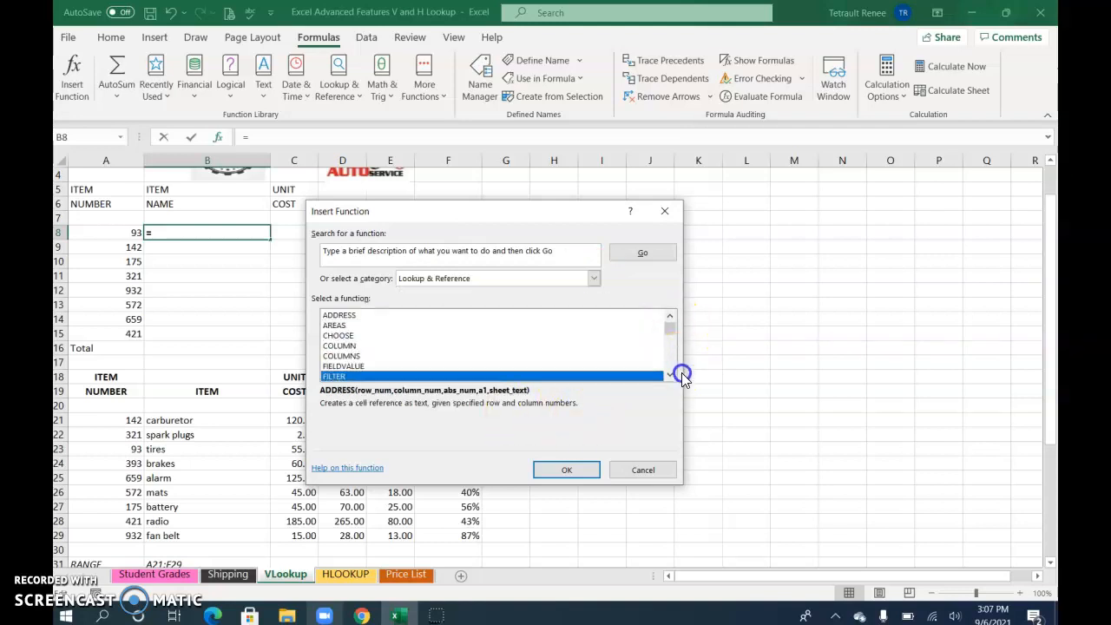
{"action": "left_click_drag", "start_coordinate": [670, 329], "coordinate": [672, 368]}
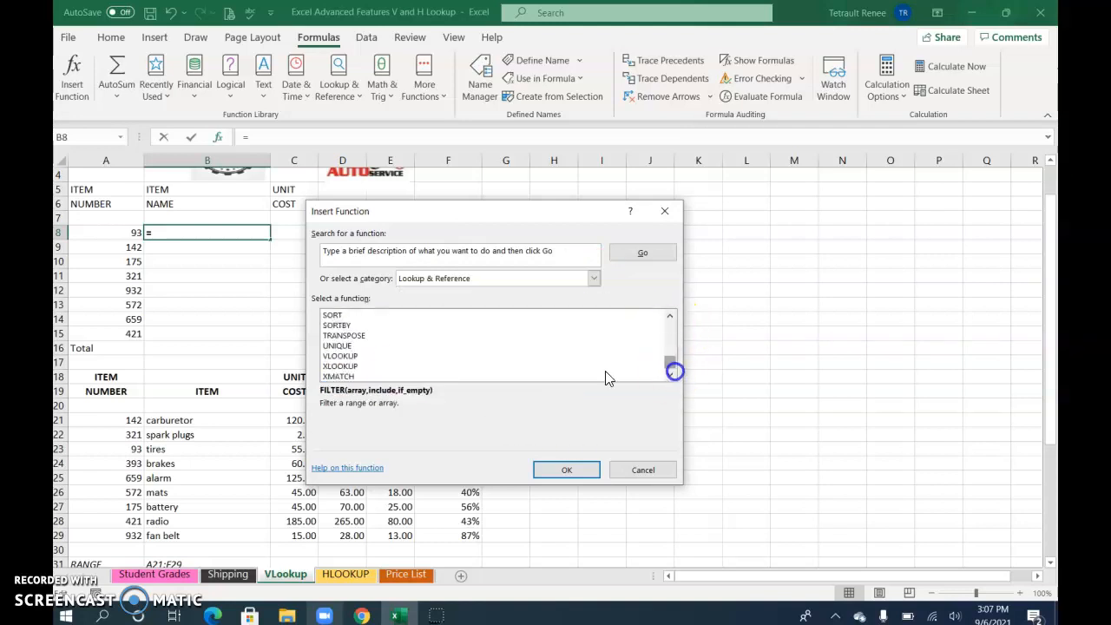
{"action": "left_click", "coordinate": [339, 356]}
{"action": "left_click", "coordinate": [566, 470]}
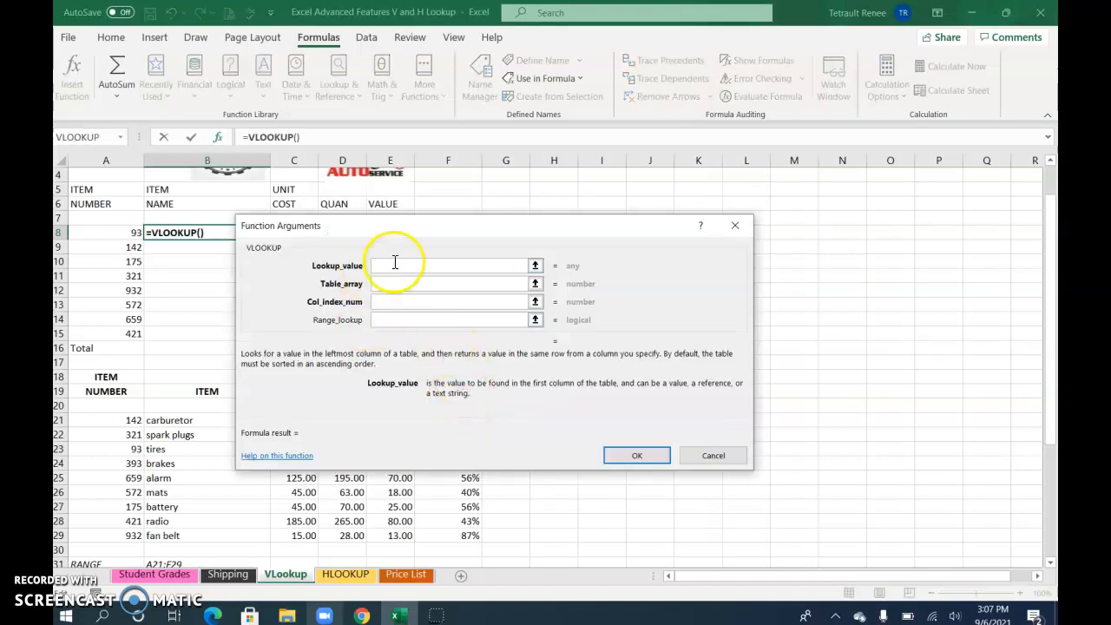
Complete the VLOOKUP with lookup value A8, table array Table, column index 2 and range lookup False, and fill it down to B15.
{"action": "left_click_drag", "start_coordinate": [417, 228], "coordinate": [469, 219]}
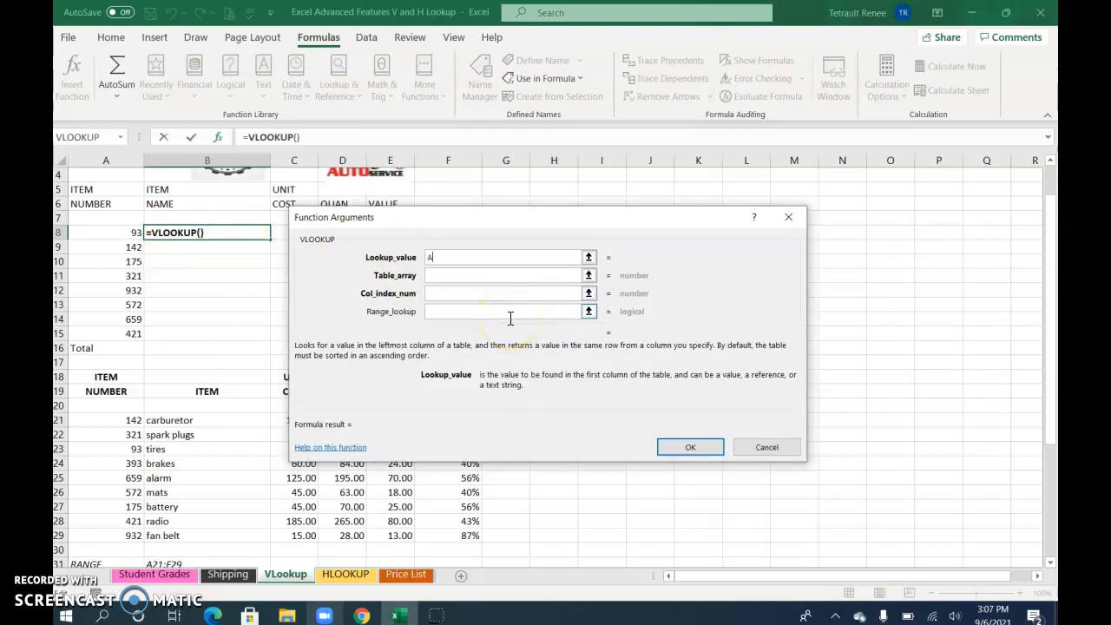
{"action": "left_click", "coordinate": [456, 276]}
{"action": "type", "text": "Table"}
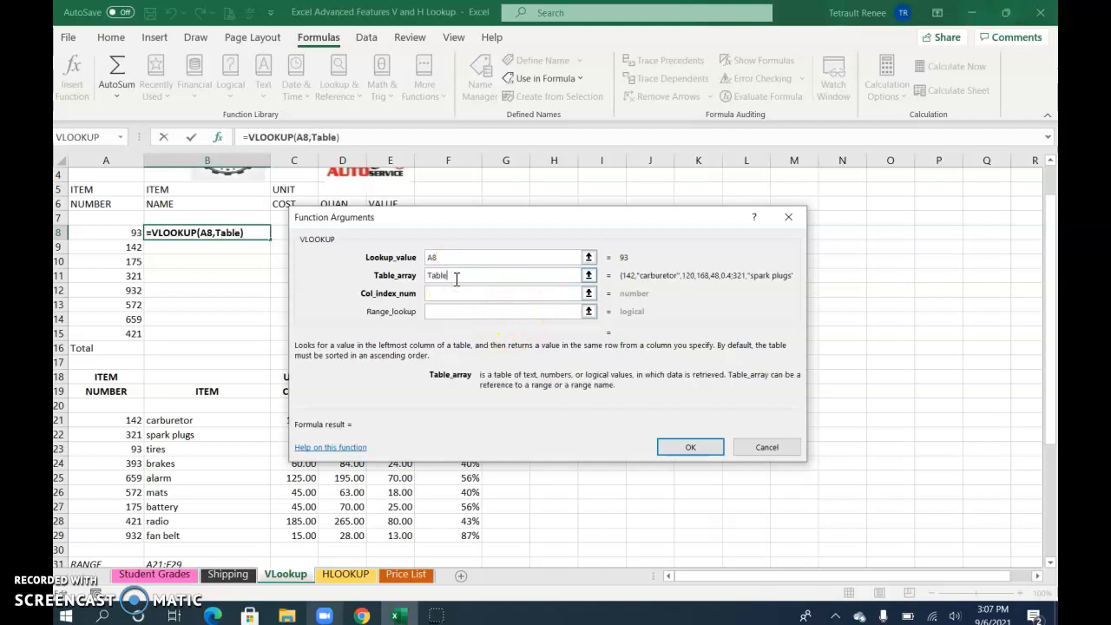
{"action": "left_click", "coordinate": [456, 297]}
{"action": "left_click_drag", "start_coordinate": [465, 218], "coordinate": [651, 122]}
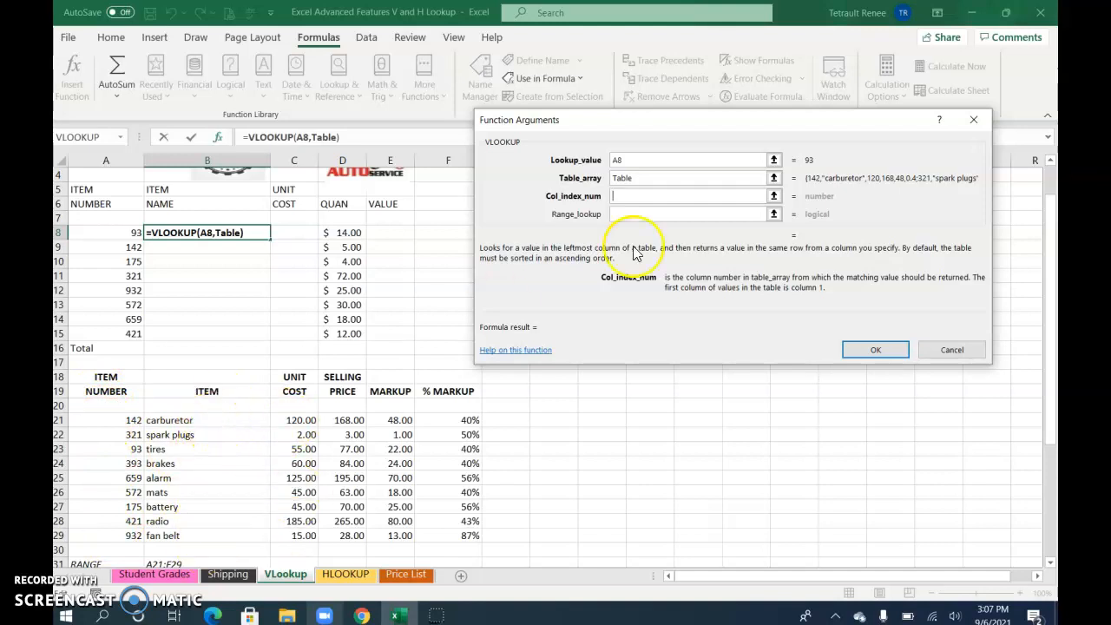
{"action": "type", "text": "2"}
{"action": "left_click", "coordinate": [651, 212]}
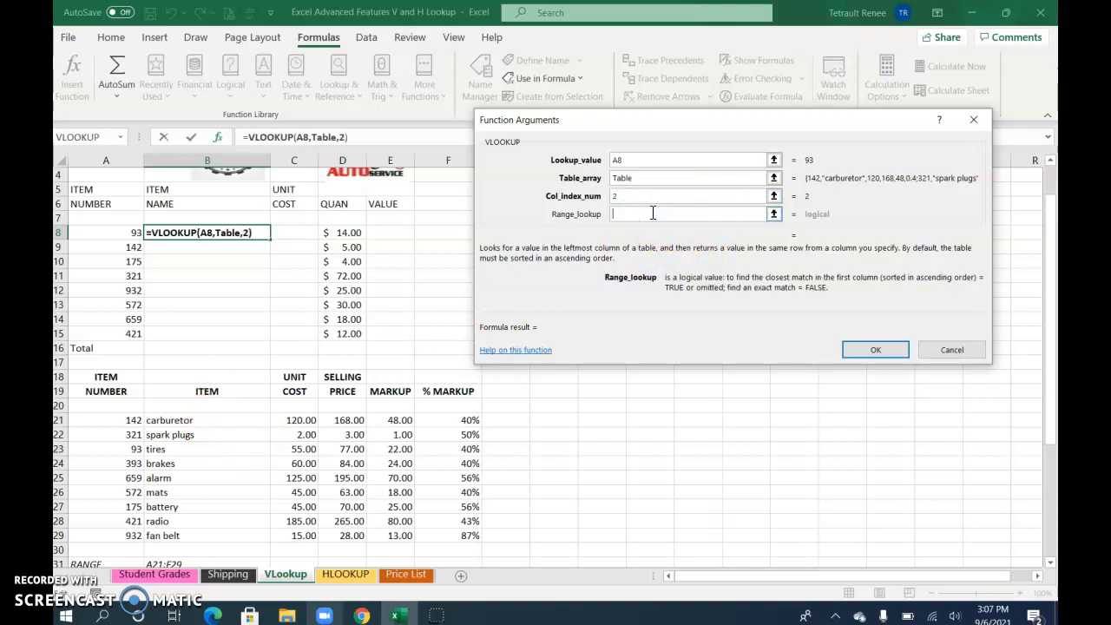
{"action": "type", "text": "False"}
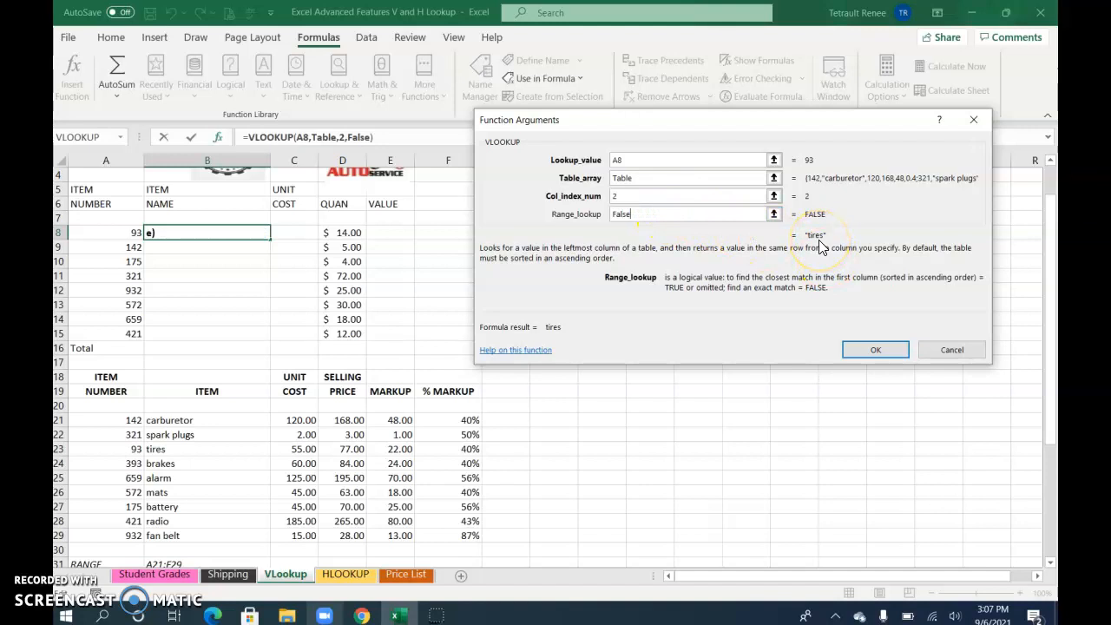
{"action": "left_click", "coordinate": [876, 351]}
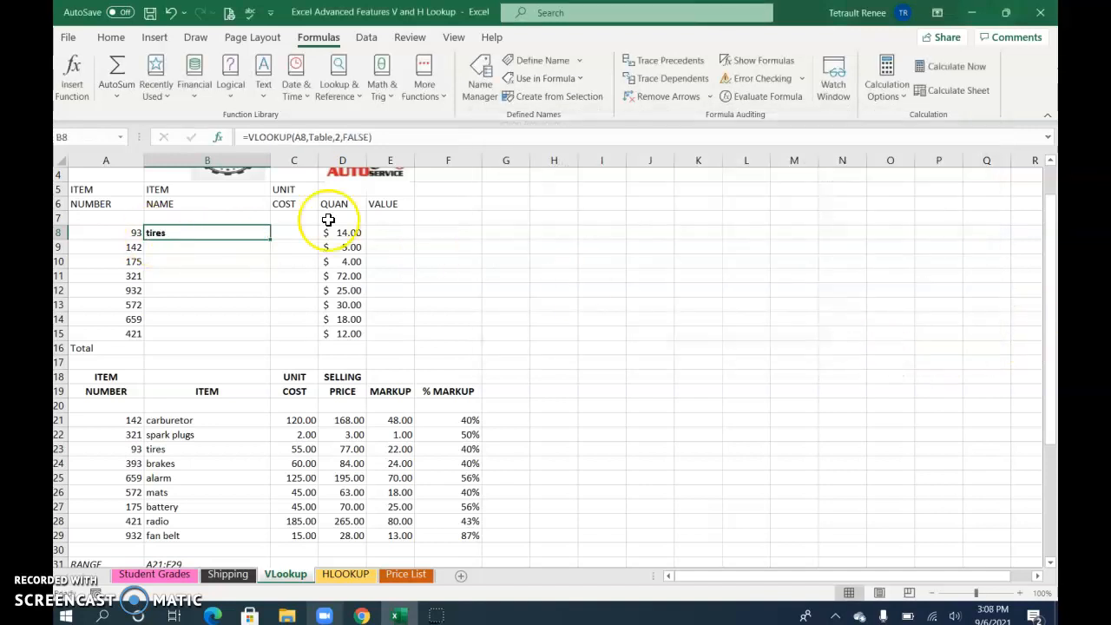
{"action": "left_click_drag", "start_coordinate": [269, 239], "coordinate": [262, 340]}
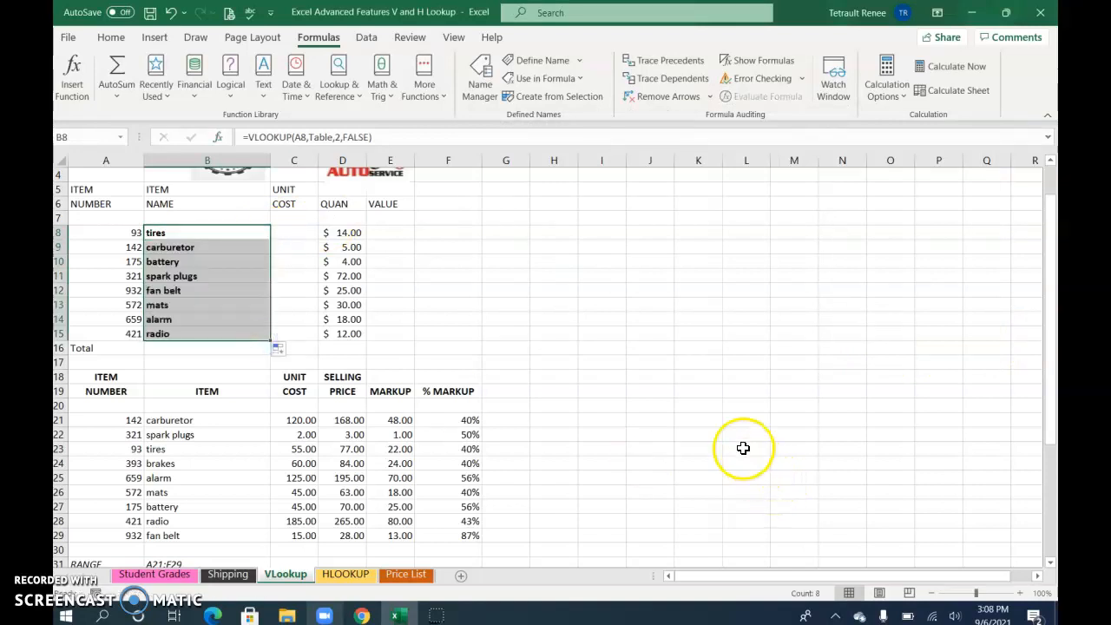
Insert a VLOOKUP function in unit cost cell C8 with A8 as its lookup value.
{"action": "left_click", "coordinate": [284, 229]}
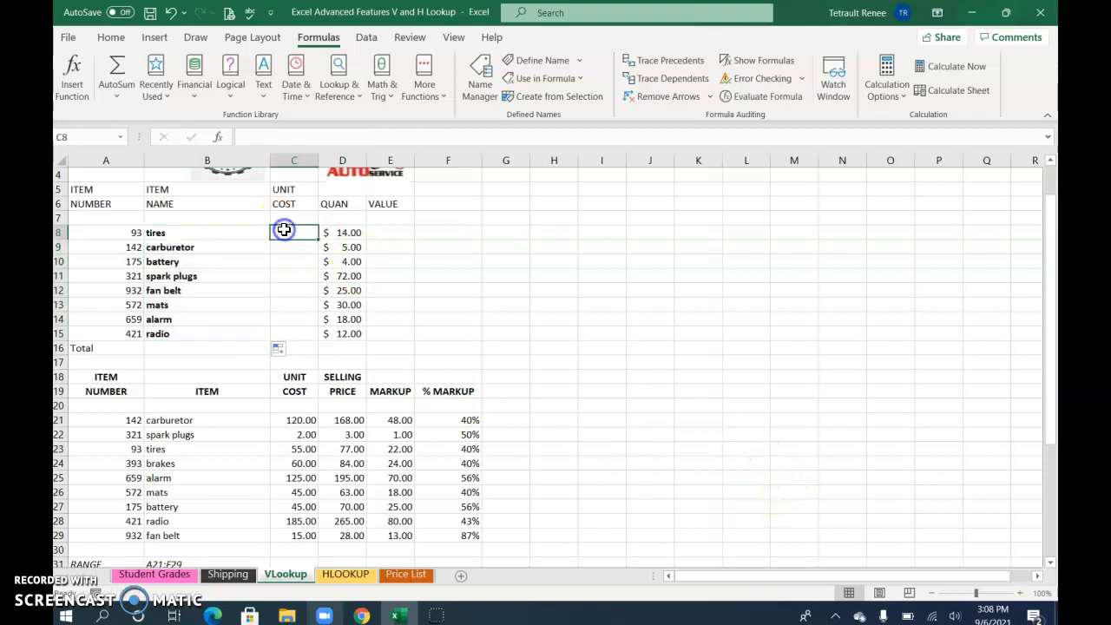
{"action": "left_click", "coordinate": [76, 83]}
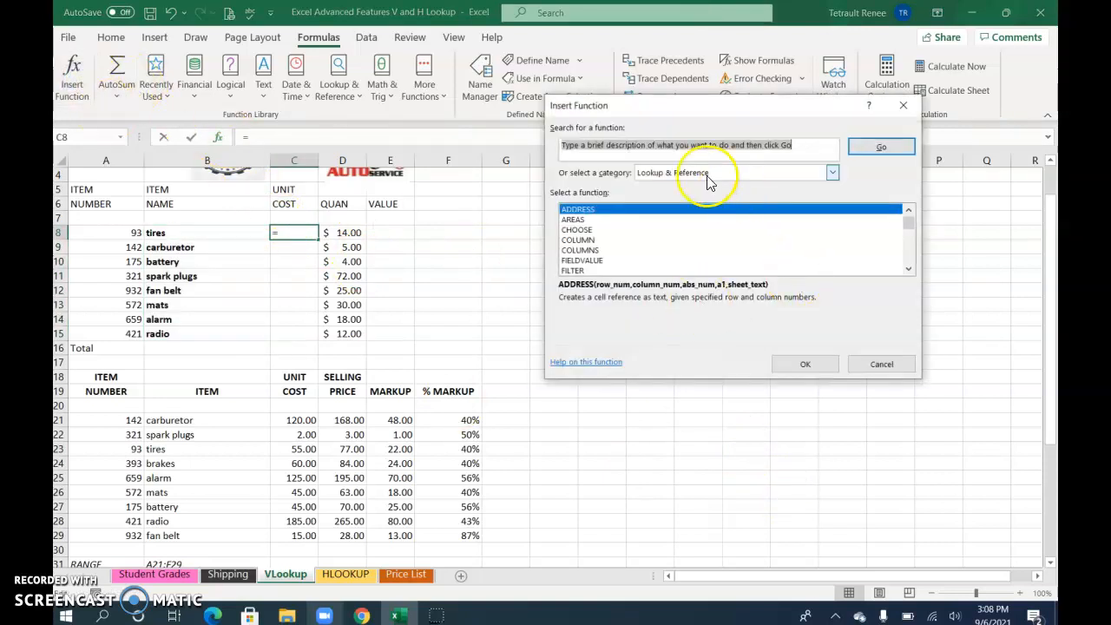
{"action": "left_click_drag", "start_coordinate": [909, 228], "coordinate": [913, 262]}
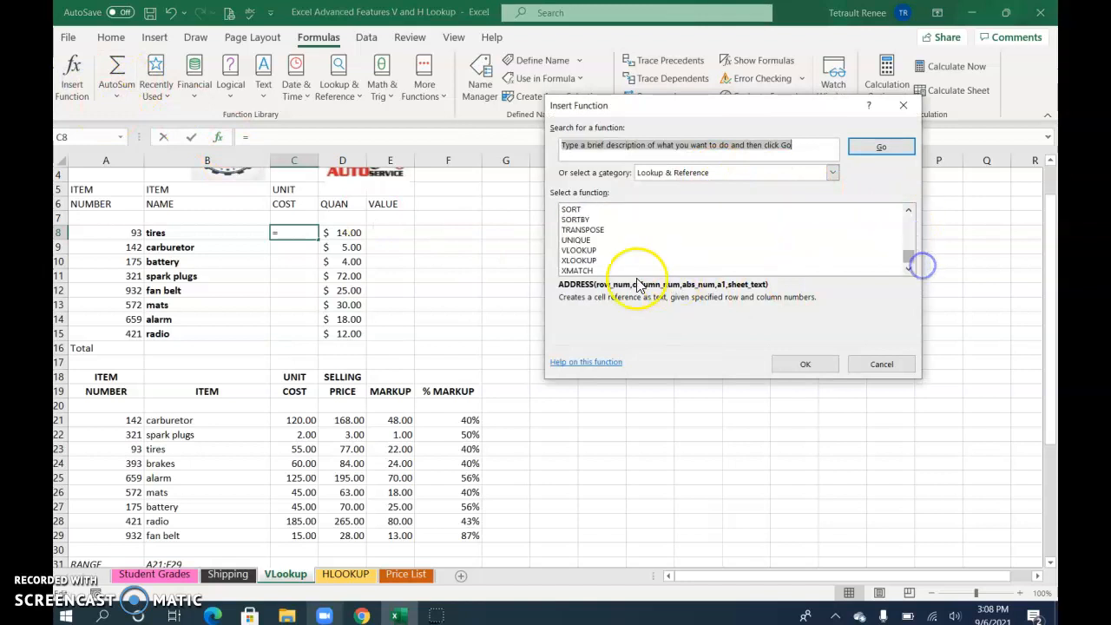
{"action": "left_click", "coordinate": [596, 252]}
{"action": "left_click", "coordinate": [805, 364]}
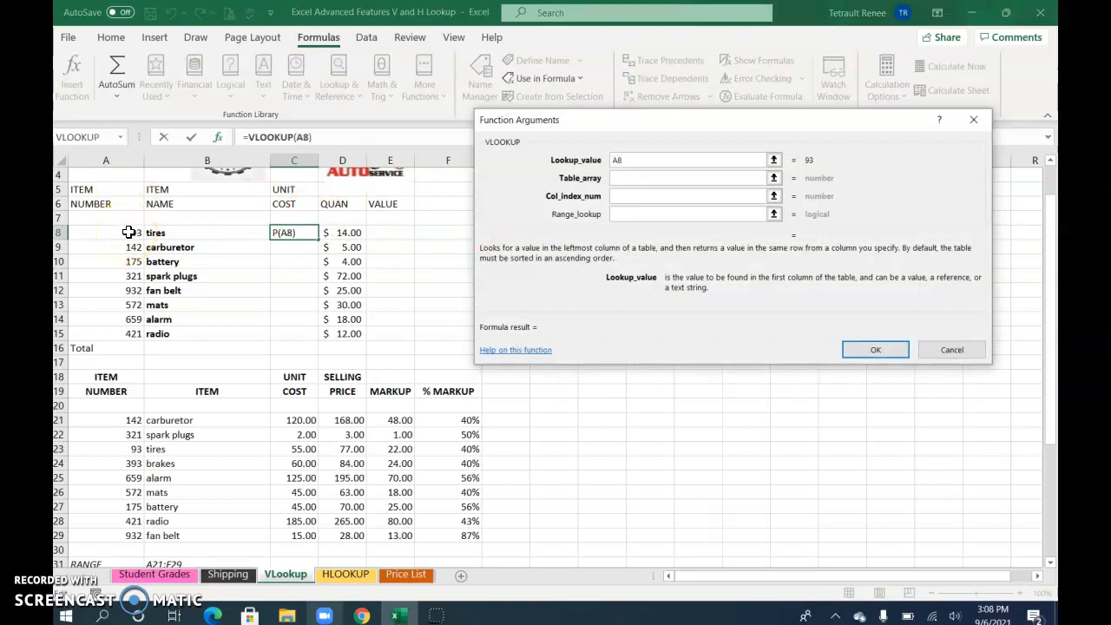
Complete the C8 VLOOKUP with table array Table, column index 3 and range lookup False.
{"action": "left_click", "coordinate": [657, 179]}
{"action": "type", "text": "Tab"}
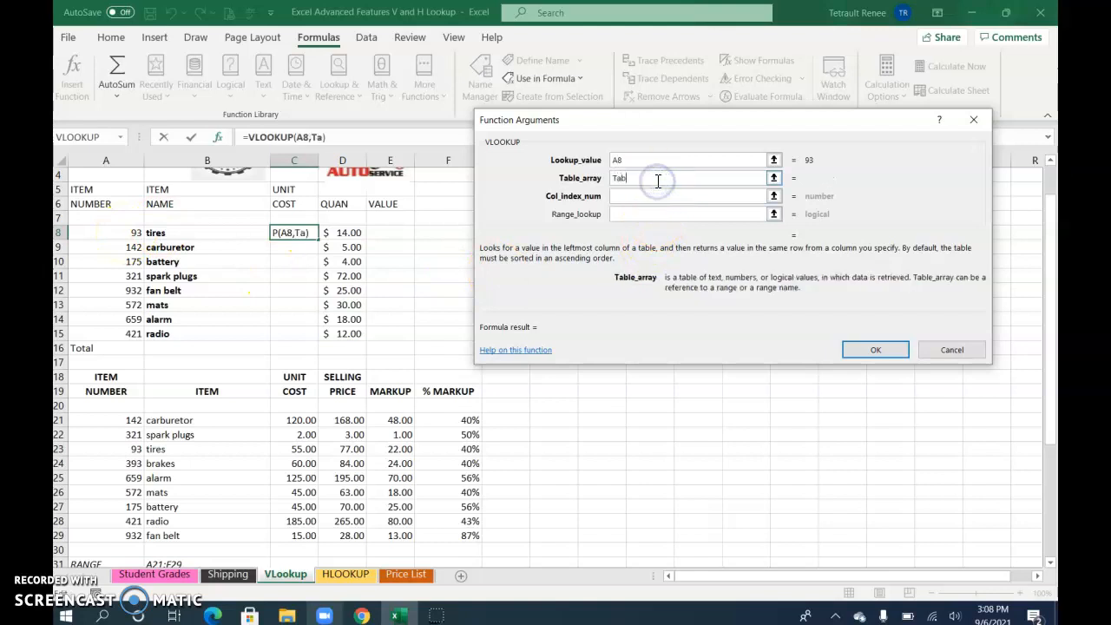
{"action": "type", "text": "le"}
{"action": "left_click", "coordinate": [638, 194]}
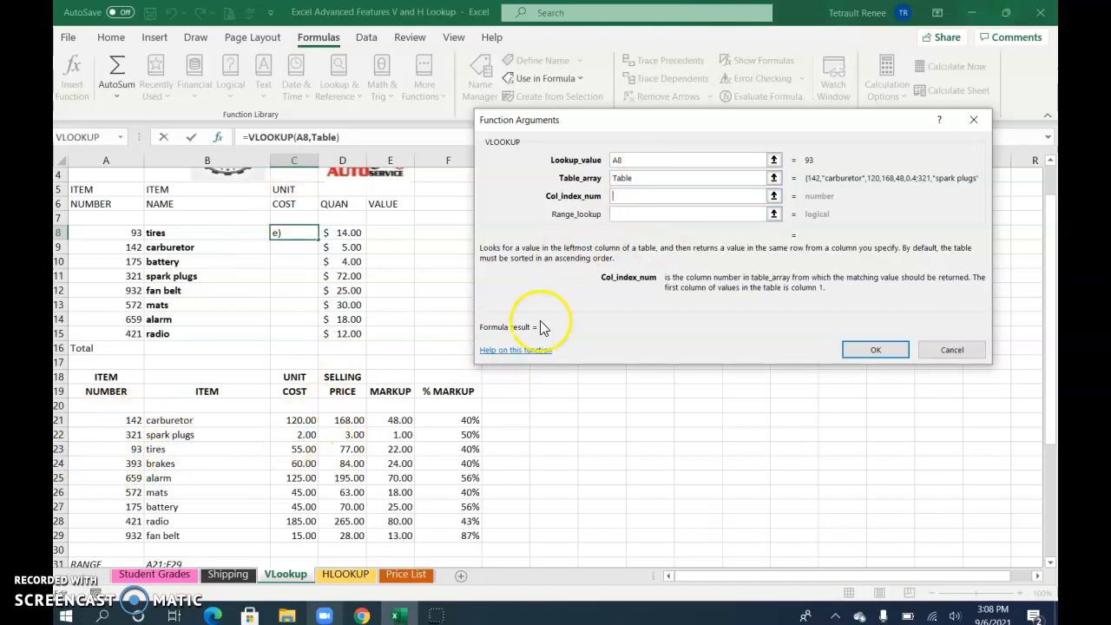
{"action": "type", "text": "3"}
{"action": "left_click", "coordinate": [667, 217]}
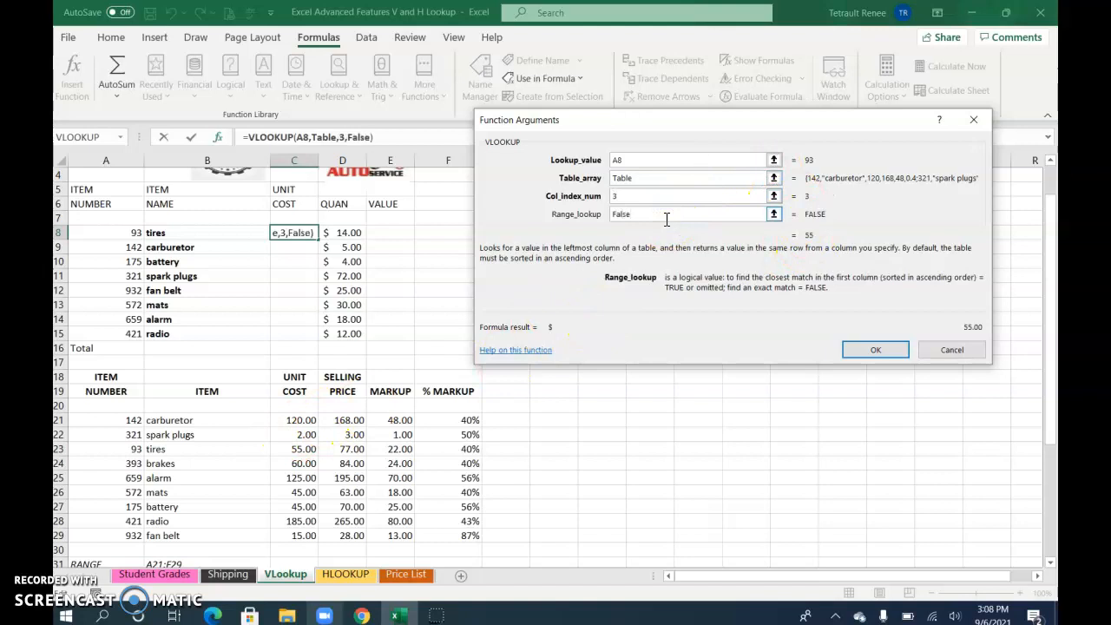
{"action": "left_click", "coordinate": [871, 349]}
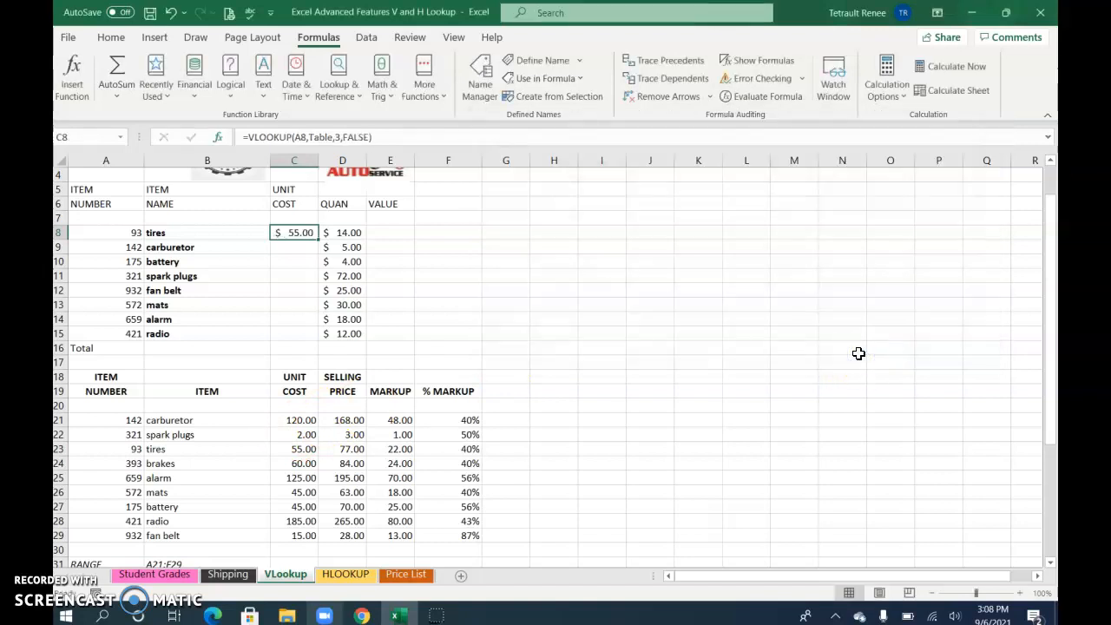
Fill the unit cost formula from C8 down through C16.
{"action": "double_click", "coordinate": [317, 240]}
{"action": "left_click", "coordinate": [296, 350]}
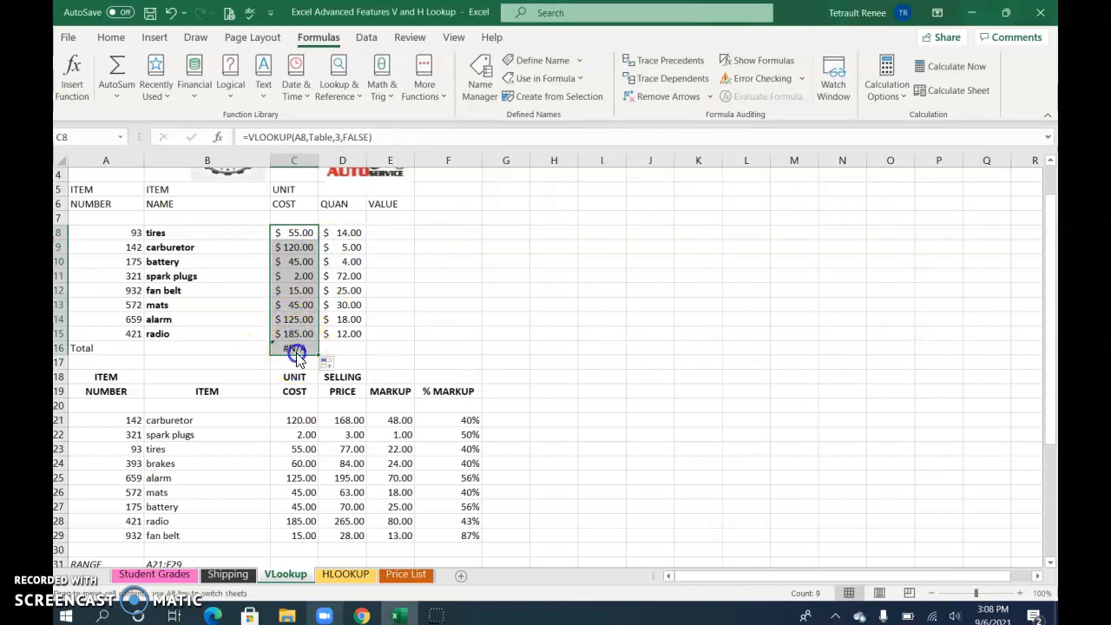
{"action": "key", "text": "Down"}
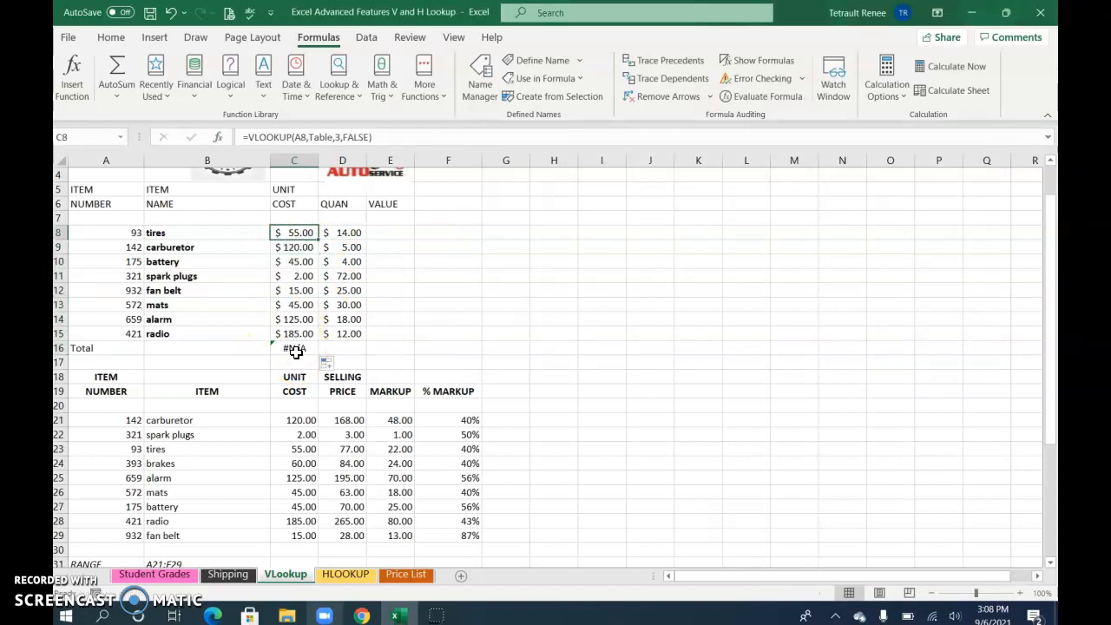
Clear the unneeded lookup formula from cell C16 in the Total row.
{"action": "key", "text": "Down"}
{"action": "key", "text": "Down"}
{"action": "key", "text": "Down"}
{"action": "key", "text": "Down"}
{"action": "key", "text": "Down"}
{"action": "key", "text": "Down"}
{"action": "key", "text": "Down"}
{"action": "key", "text": "Delete"}
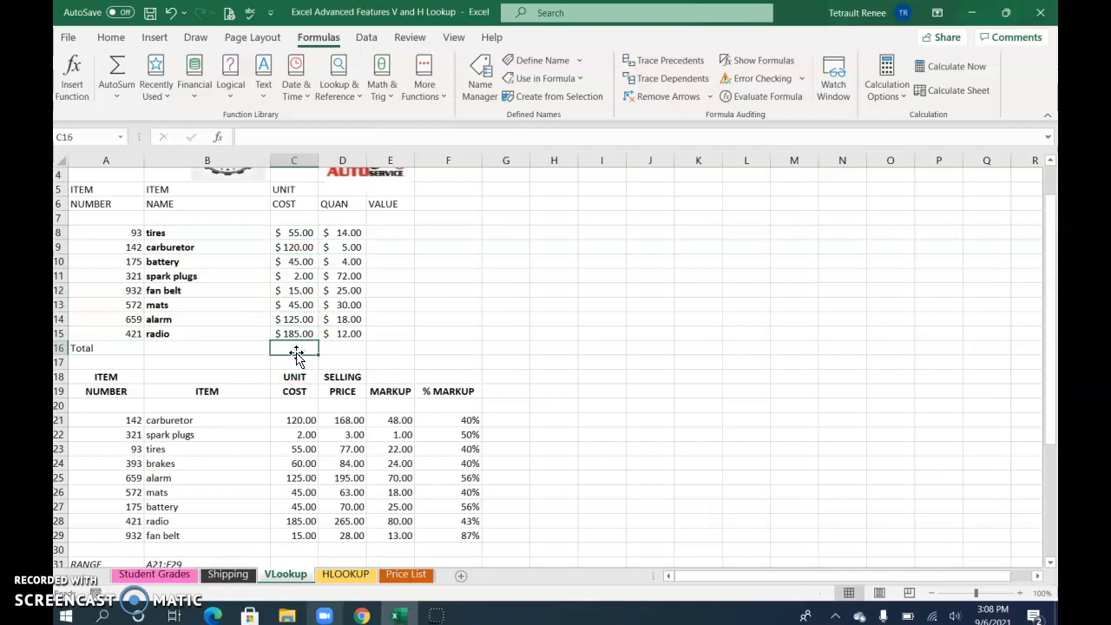
Change the number format of the quantities in D8:D15 to General.
{"action": "left_click", "coordinate": [384, 230]}
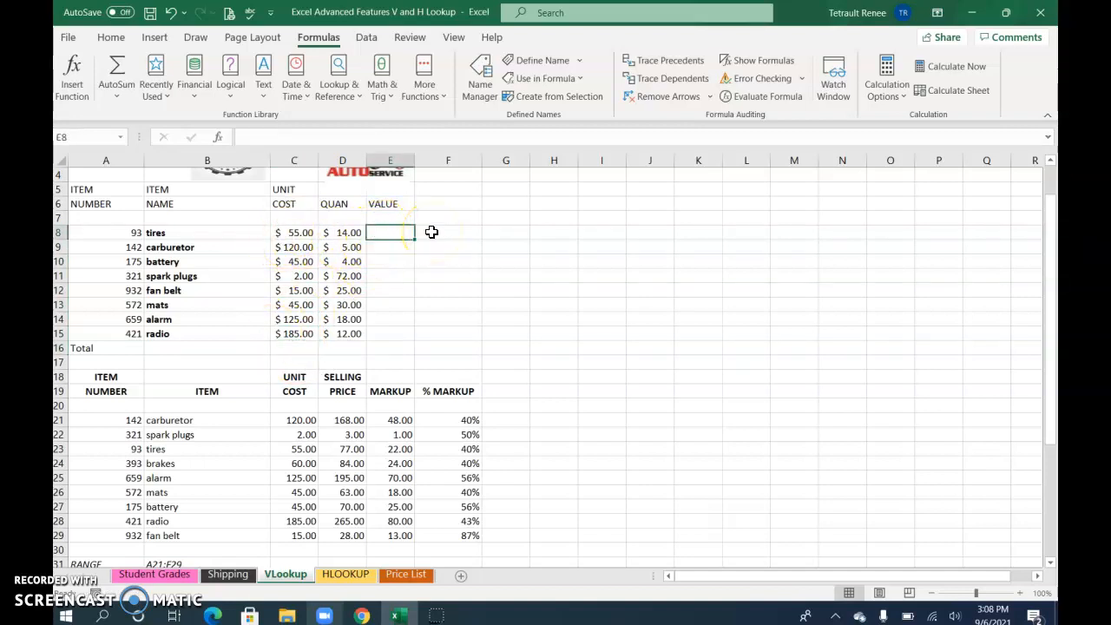
{"action": "left_click_drag", "start_coordinate": [349, 232], "coordinate": [358, 333]}
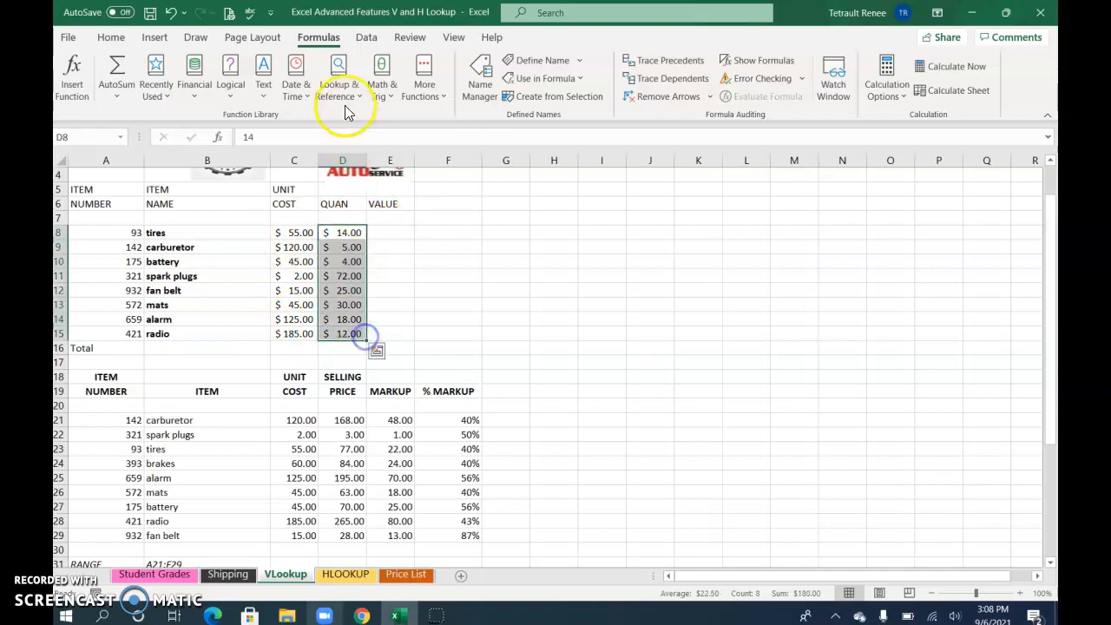
{"action": "left_click", "coordinate": [110, 37]}
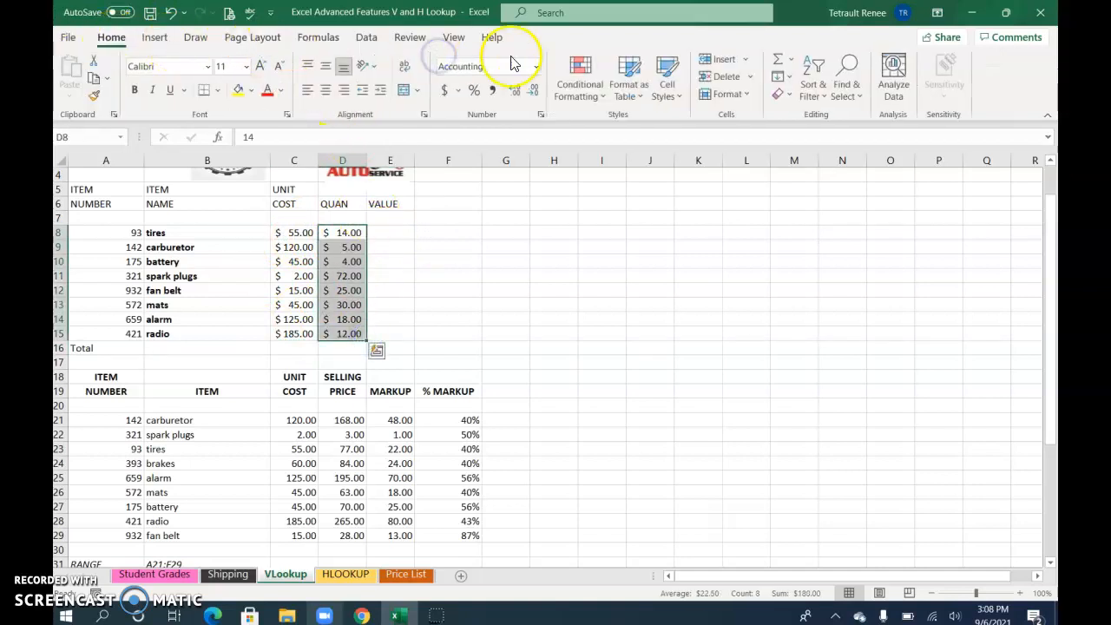
{"action": "left_click", "coordinate": [528, 65]}
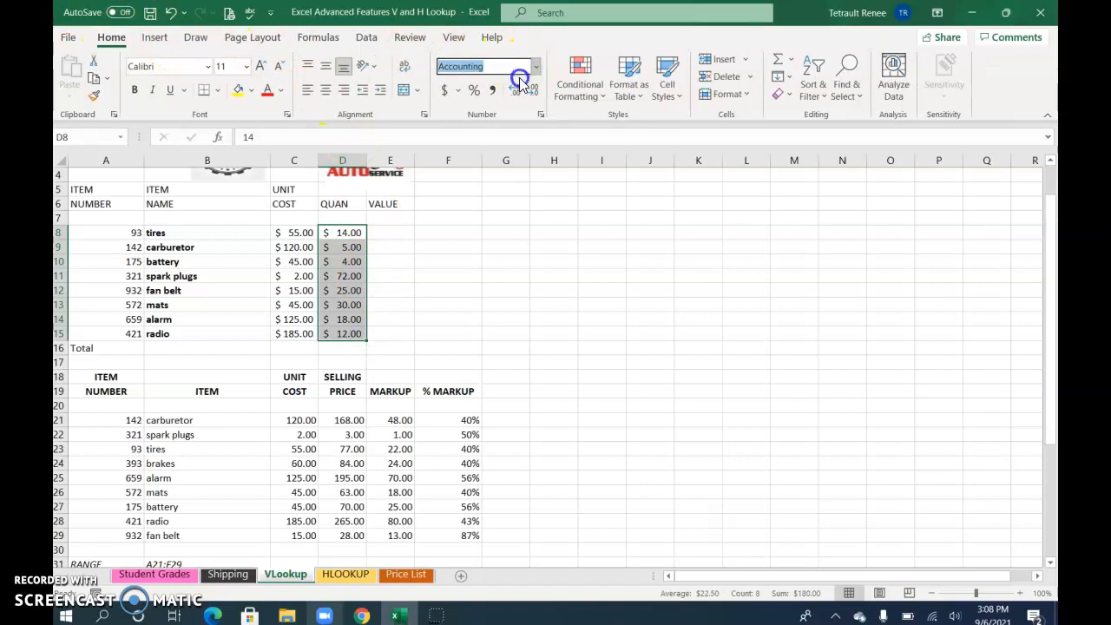
{"action": "double_click", "coordinate": [535, 70]}
{"action": "left_click", "coordinate": [536, 70]}
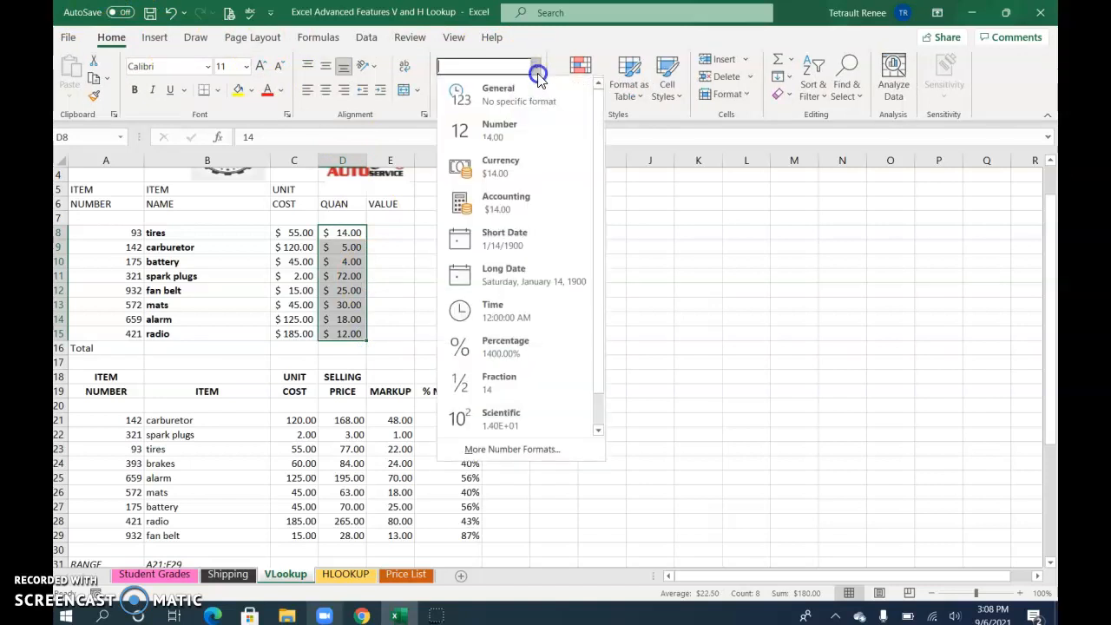
{"action": "left_click", "coordinate": [529, 87]}
{"action": "left_click", "coordinate": [686, 347]}
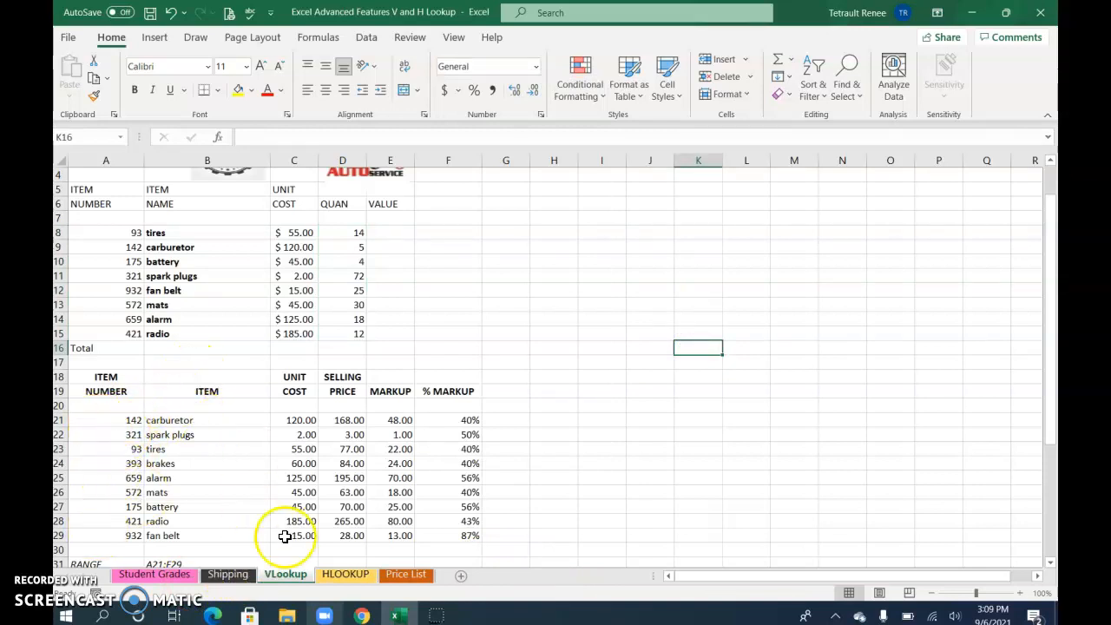
Review the HLOOKUP sheet's grade table and student scores, and compare them with the VLookup sheet's price table and sample function arguments.
{"action": "left_click", "coordinate": [342, 575]}
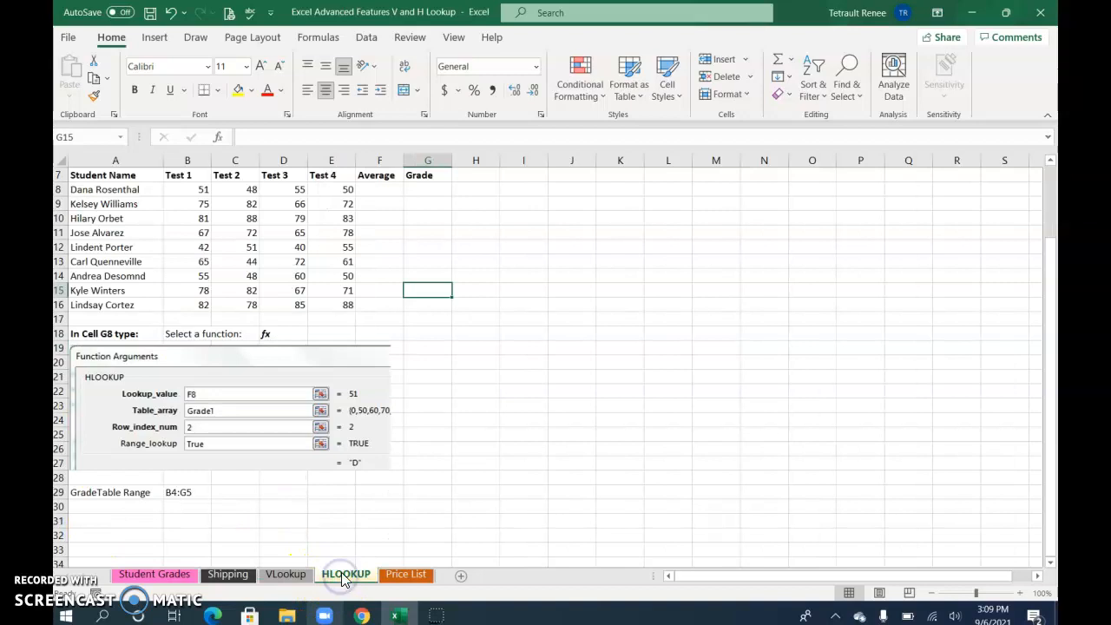
{"action": "scroll", "coordinate": [382, 443], "scroll_direction": "up", "scroll_amount": 2}
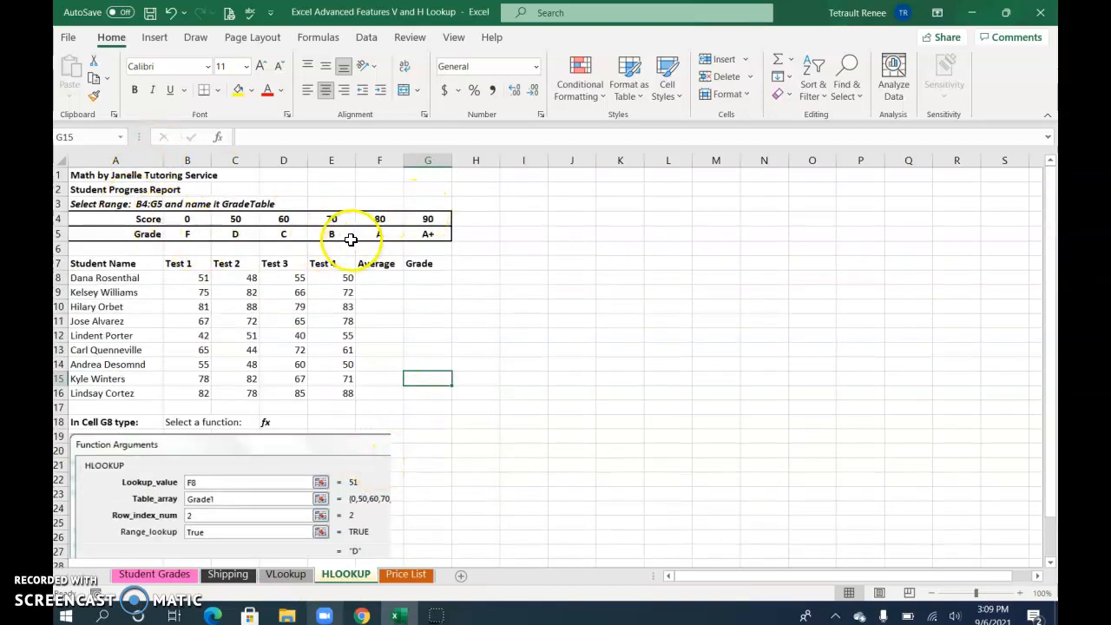
{"action": "left_click", "coordinate": [285, 575]}
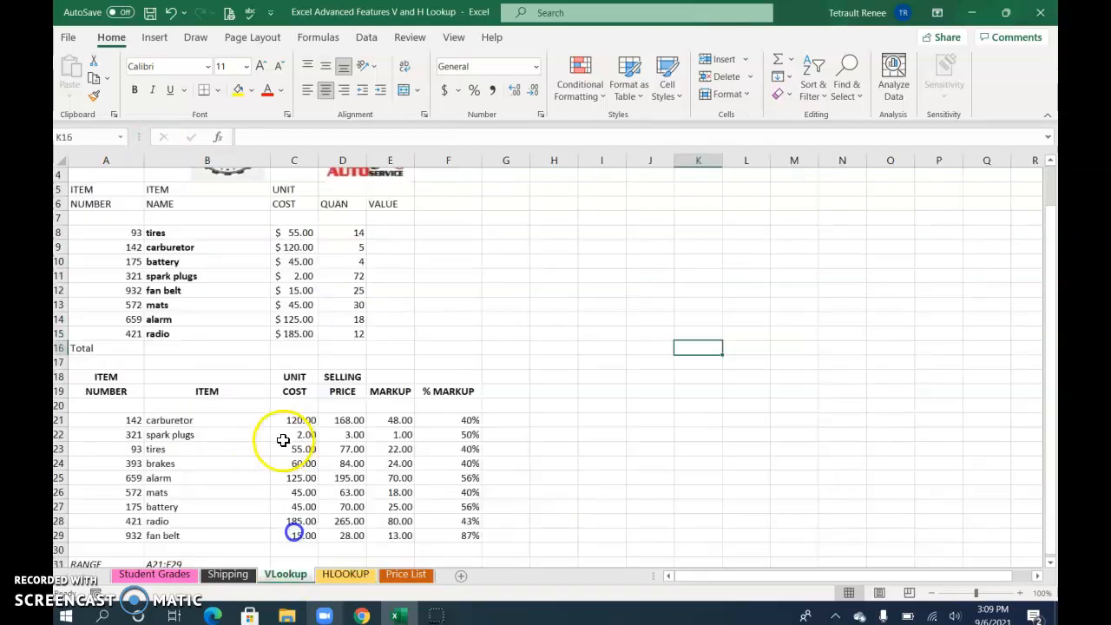
{"action": "scroll", "coordinate": [282, 446], "scroll_direction": "down", "scroll_amount": 4}
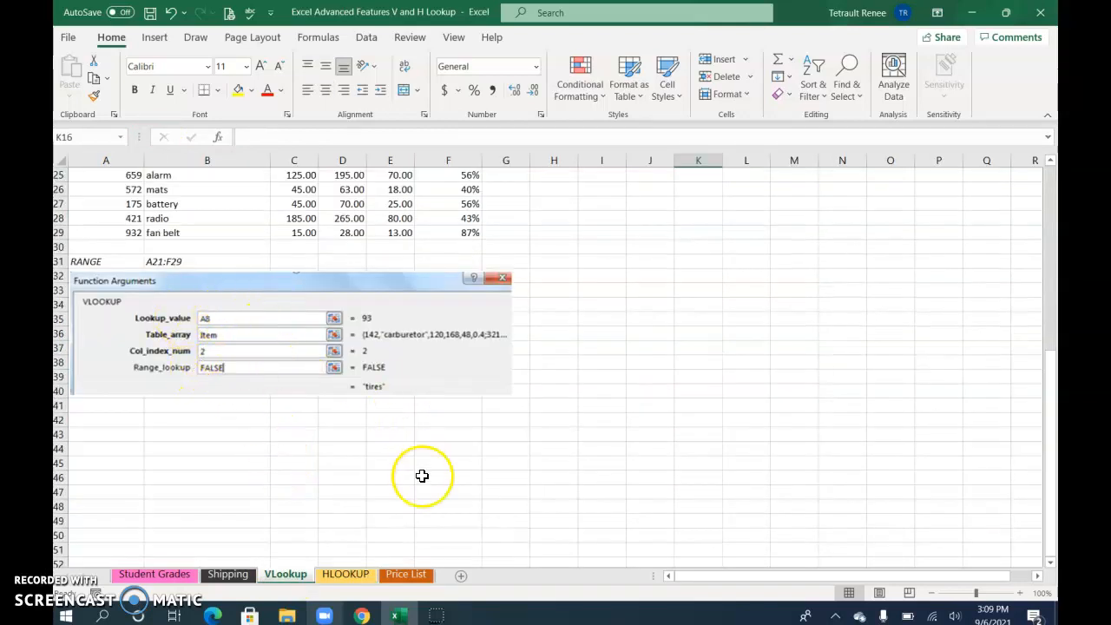
{"action": "scroll", "coordinate": [423, 486], "scroll_direction": "up", "scroll_amount": 5}
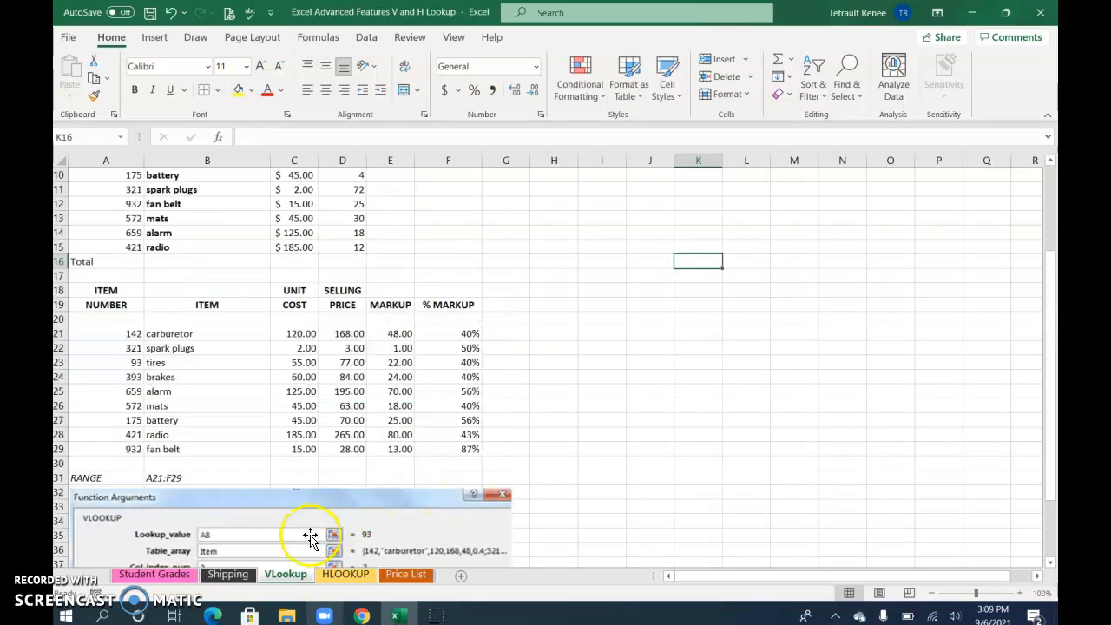